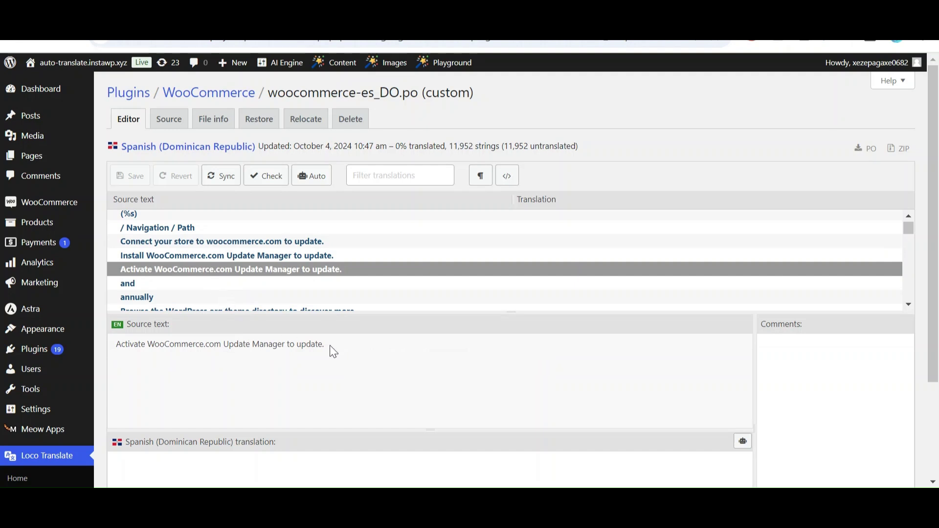
Copy the 'Activate WooCommerce.com Update Manager' string's Spanish version from Google Translate
triple_click(280, 346)
key("ctrl+c")
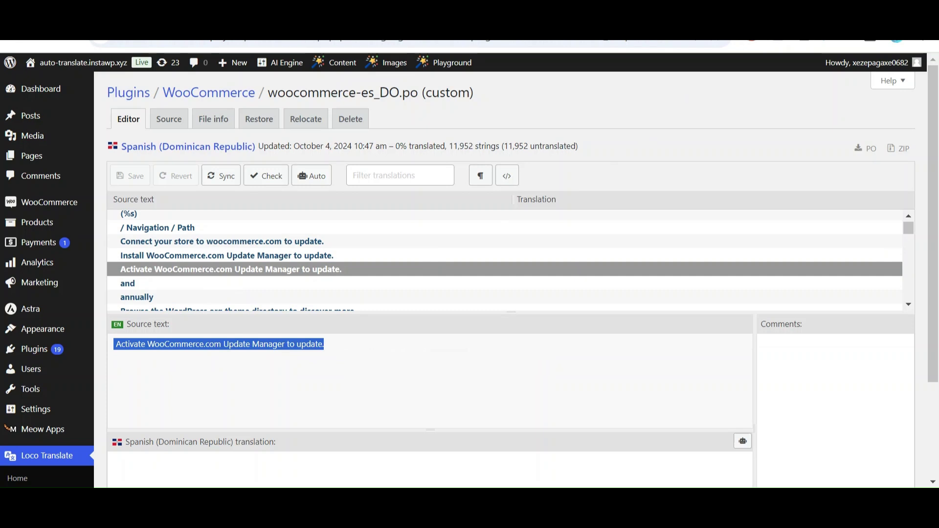
key("ctrl+Tab")
left_click(118, 251)
key("ctrl+v")
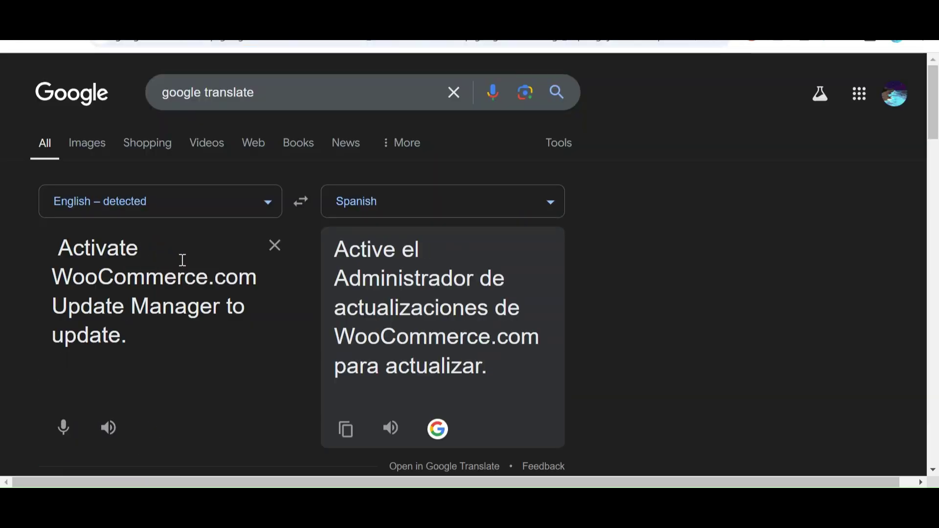
left_click_drag(488, 368, 326, 251)
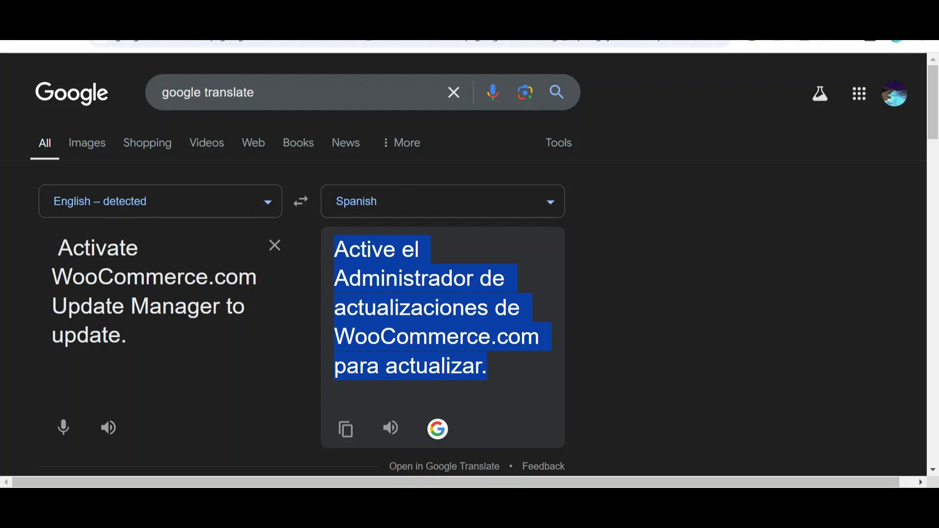
key("ctrl+c")
key("ctrl+shift+Tab")
Paste the Spanish translation into the Update Manager string's translation box
scroll(241, 364, "down", 3)
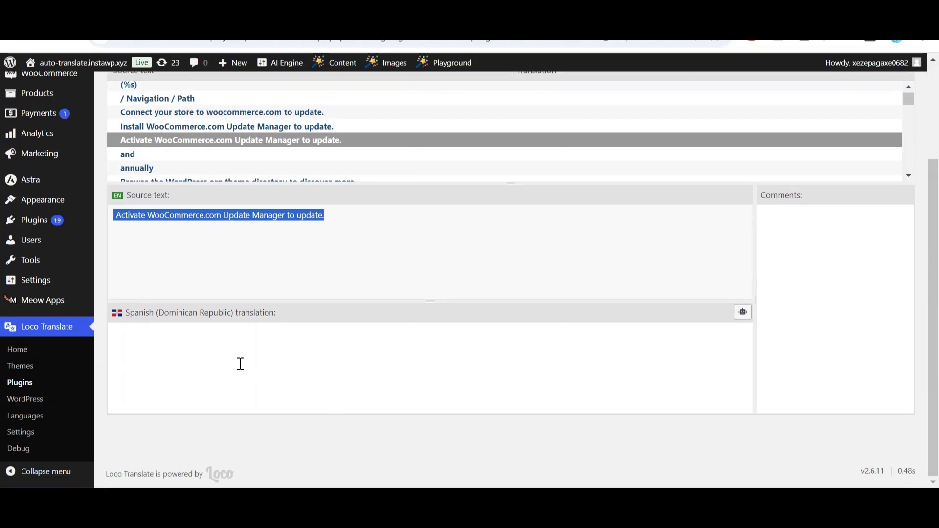
left_click(185, 346)
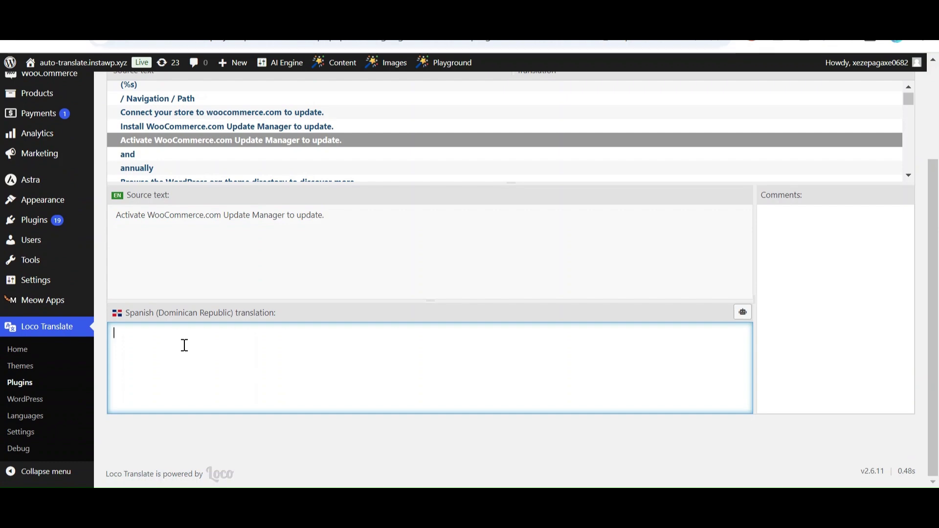
key("ctrl+v")
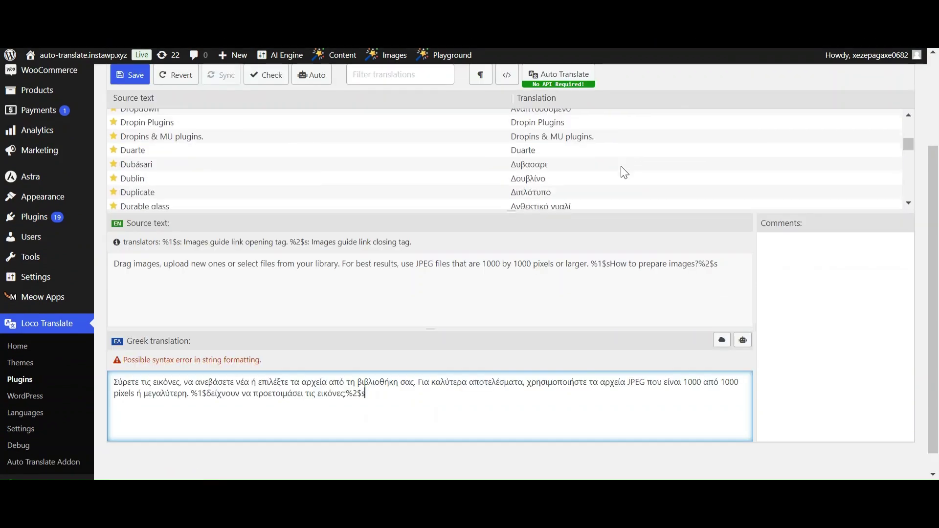
Bring up the Greek file summary (96% translated, 526 untranslated) and scroll its string list
scroll(621, 168, "down", 5)
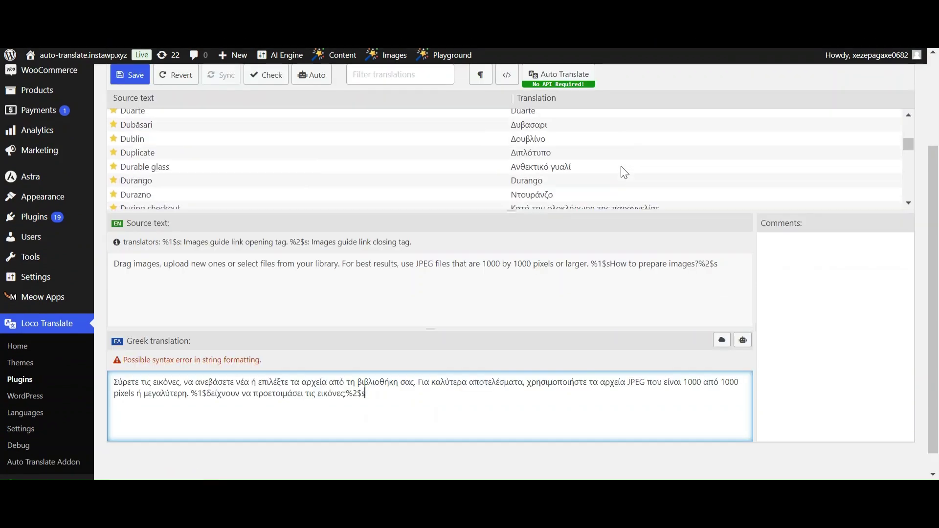
key("ctrl+s")
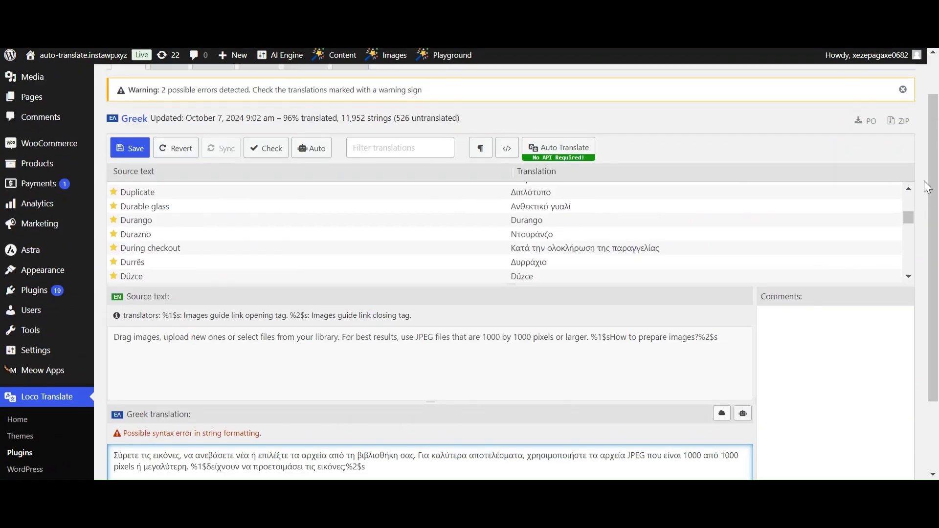
scroll(671, 193, "down", 10)
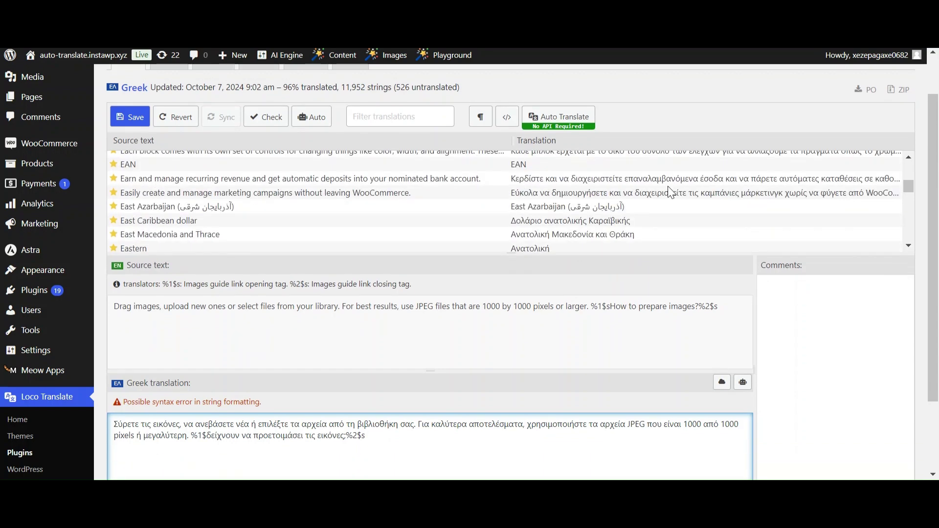
scroll(669, 186, "down", 3)
scroll(671, 193, "down", 10)
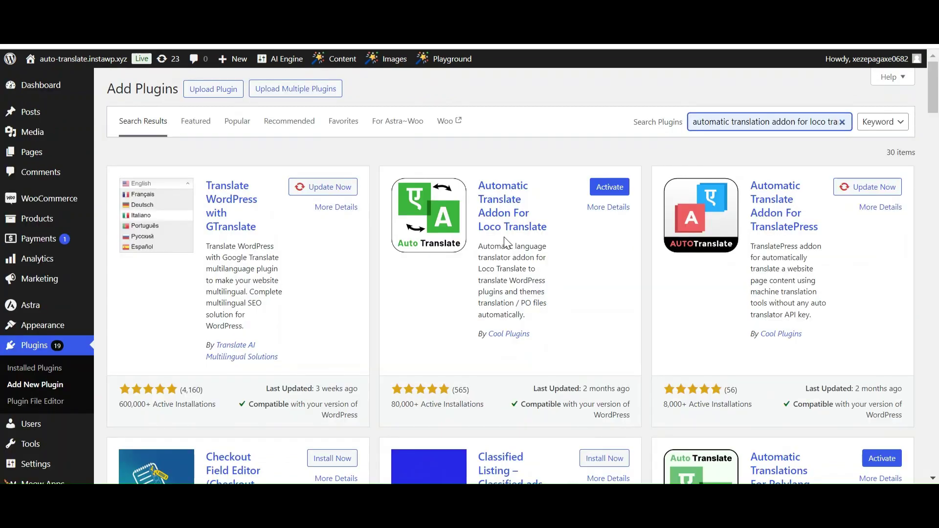
Open Automatic Translate Addon For Loco Translate from the search results, review it, and activate it
left_click(504, 236)
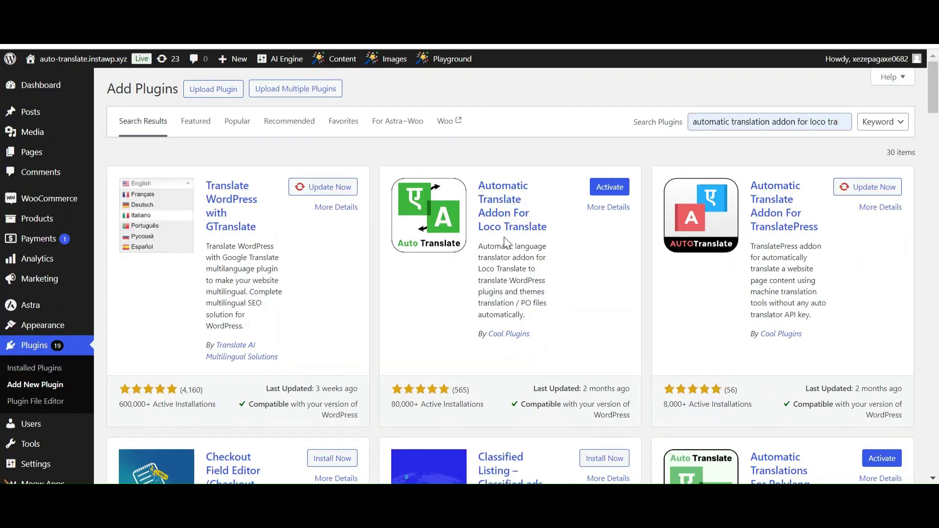
left_click(435, 236)
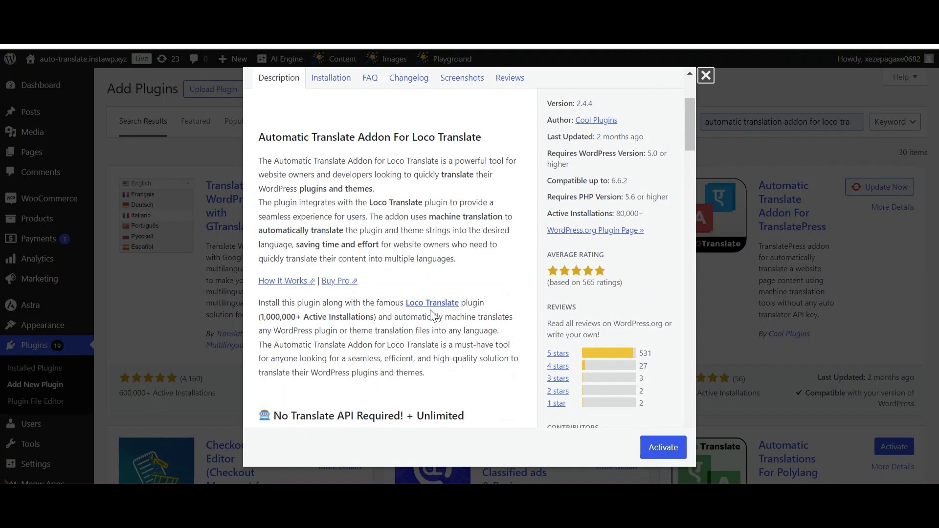
scroll(431, 310, "down", 15)
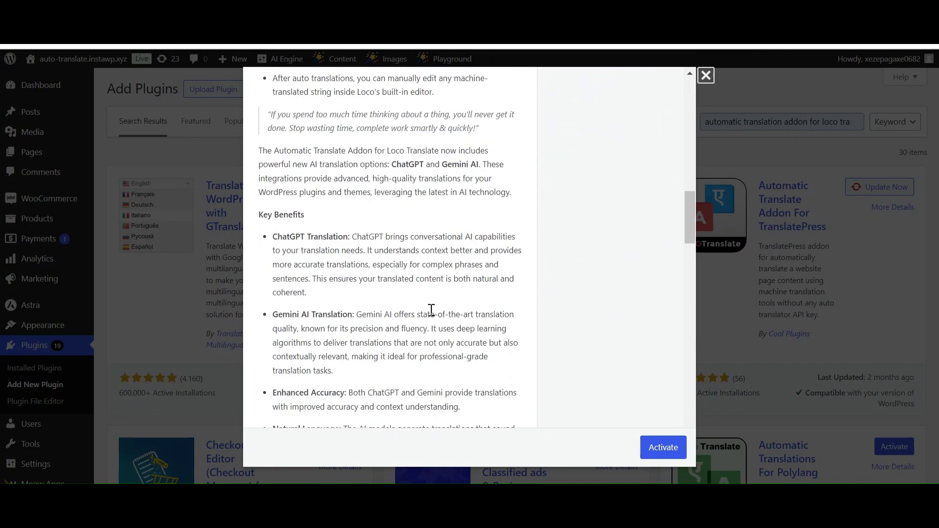
left_click(665, 448)
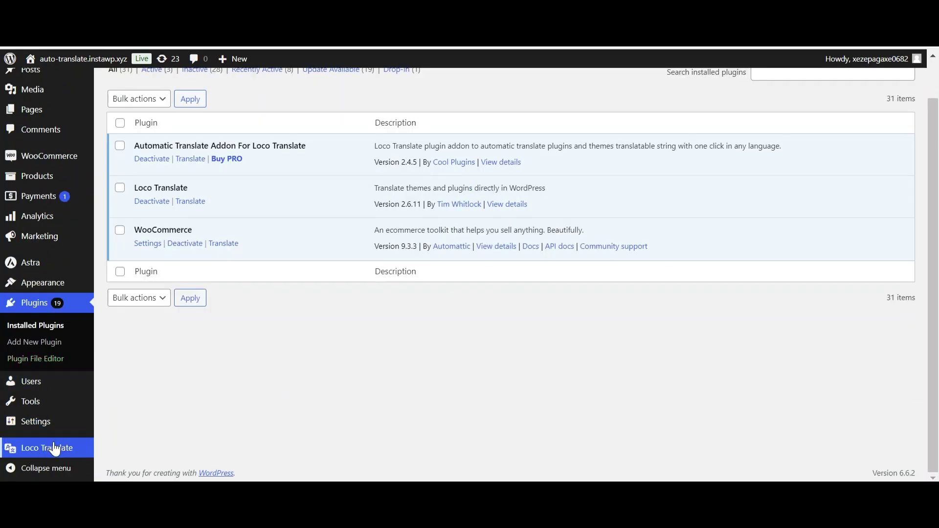
Go from Loco Translate Home to its Plugins list and open the WooCommerce bundle
mouse_move(63, 448)
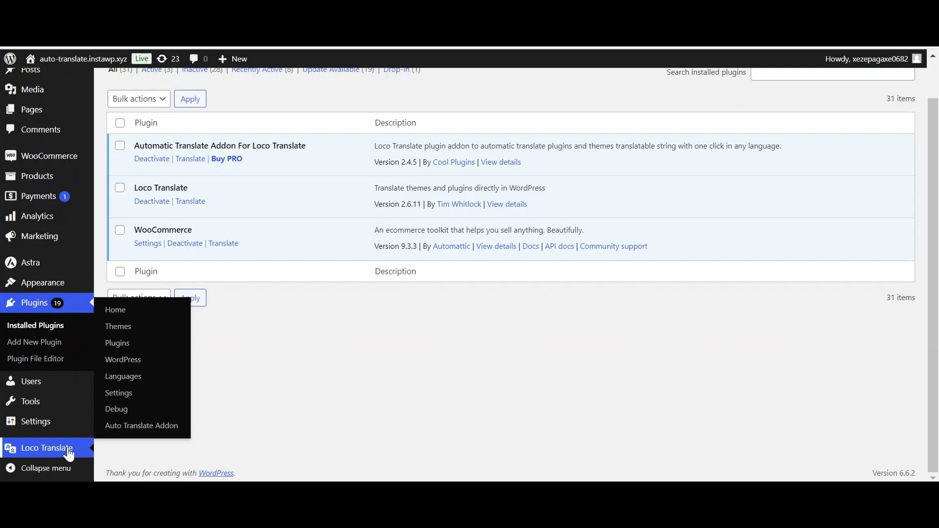
left_click(69, 454)
scroll(76, 419, "down", 5)
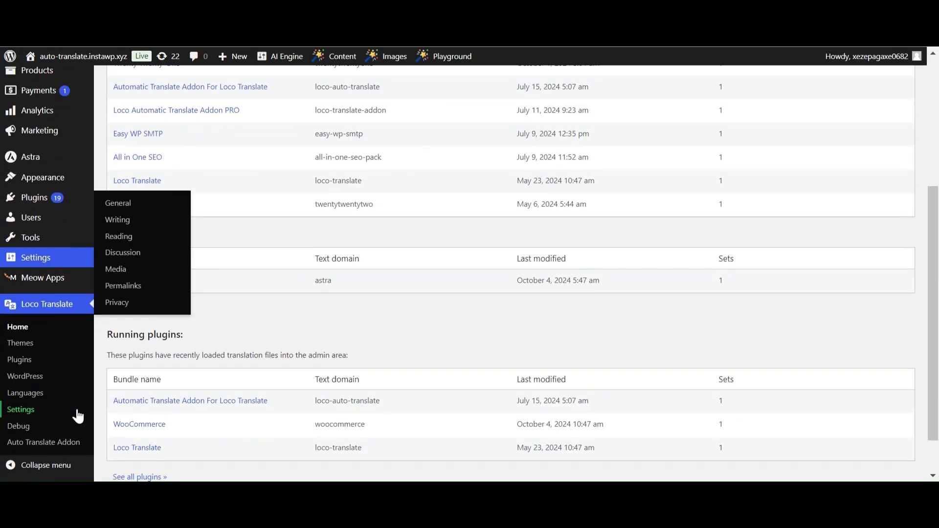
left_click(19, 360)
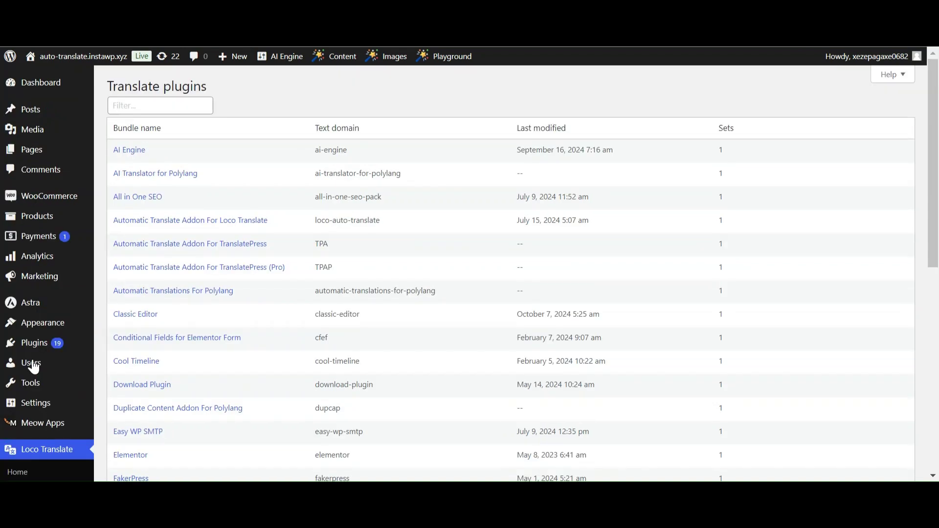
scroll(262, 258, "down", 3)
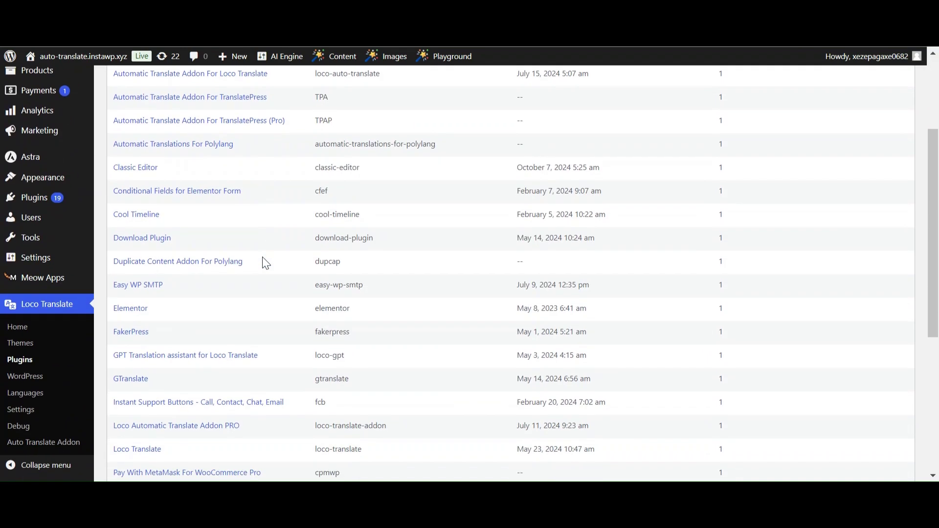
scroll(263, 257, "down", 2)
scroll(260, 258, "down", 5)
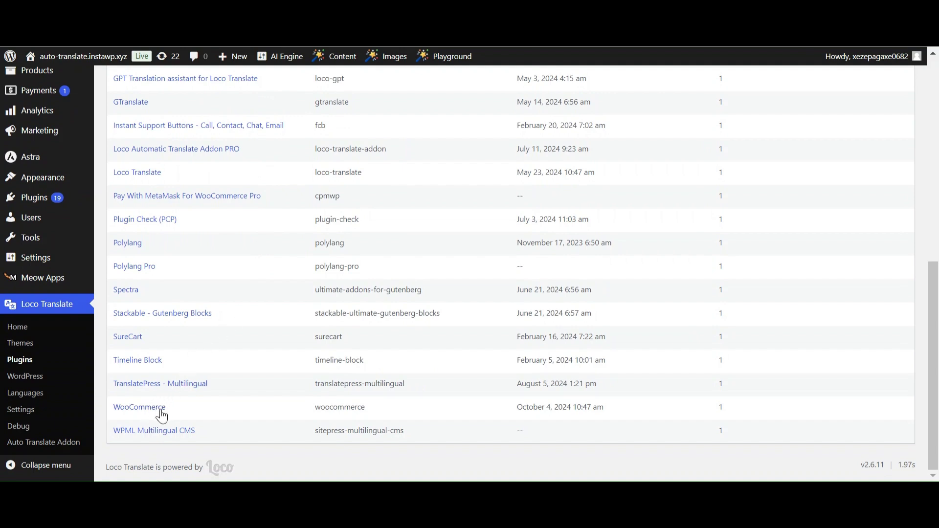
left_click(161, 411)
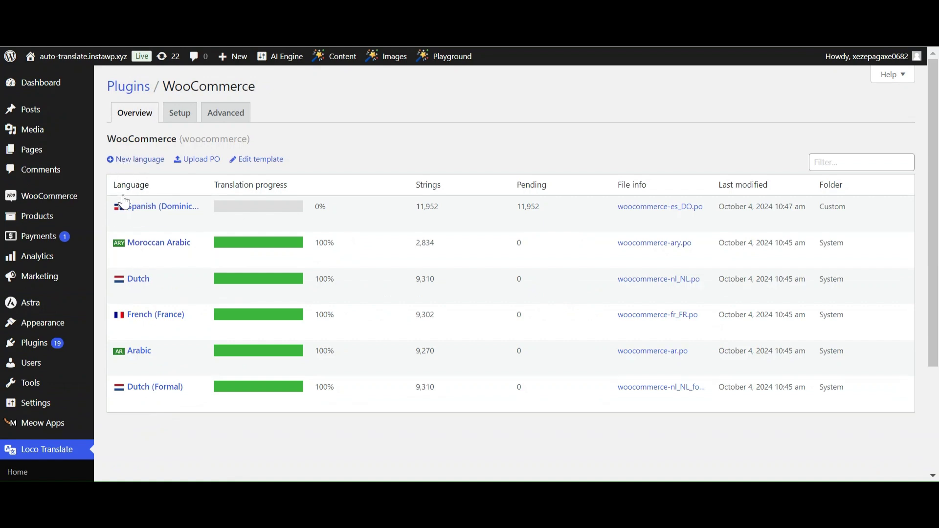
Add Greek as a new WooCommerce language in the Custom location, creating woocommerce-el.po
mouse_move(126, 231)
left_click(140, 161)
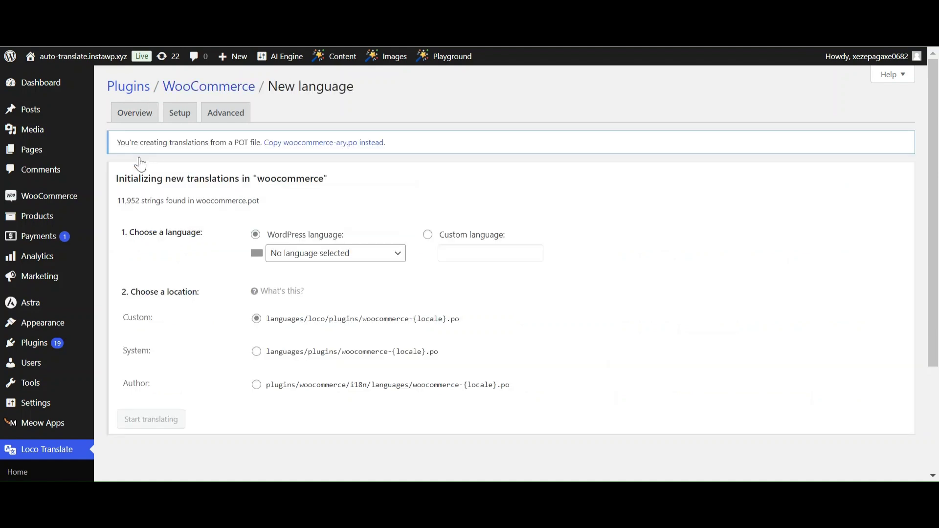
left_click(398, 263)
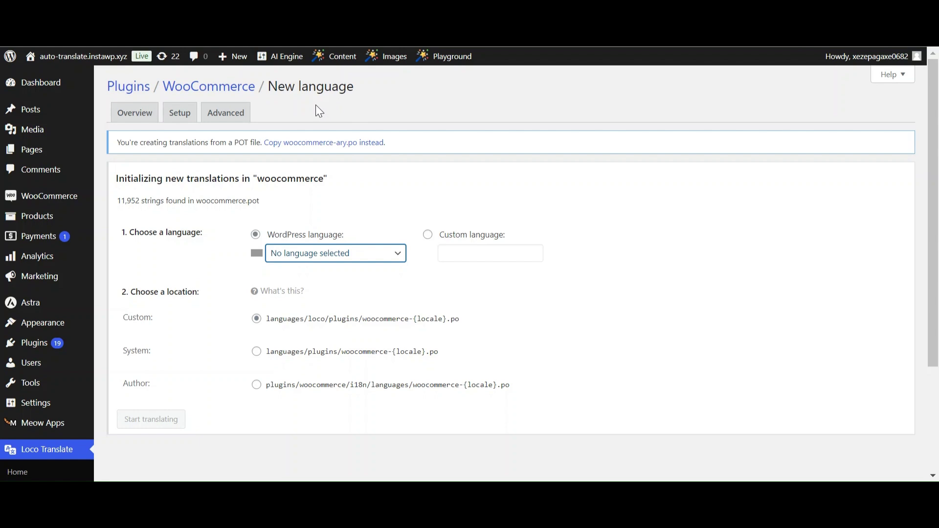
type("greek")
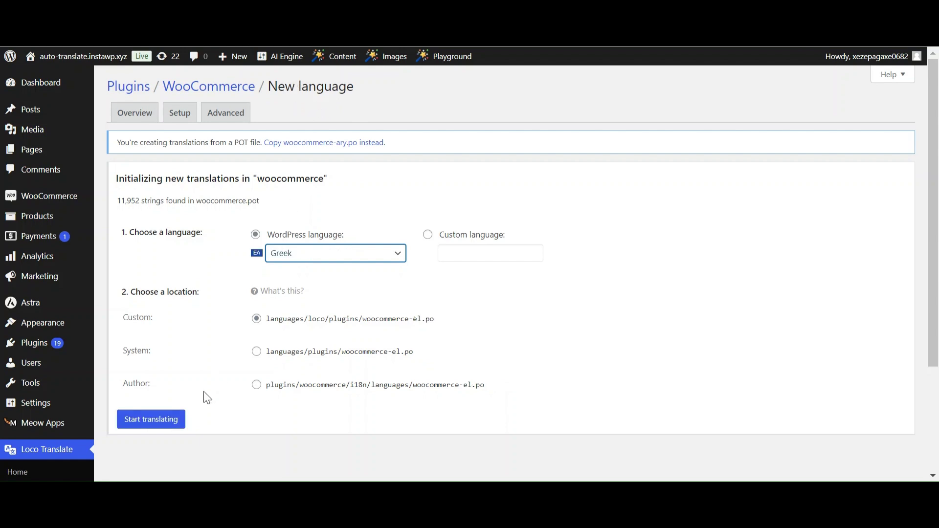
left_click(170, 422)
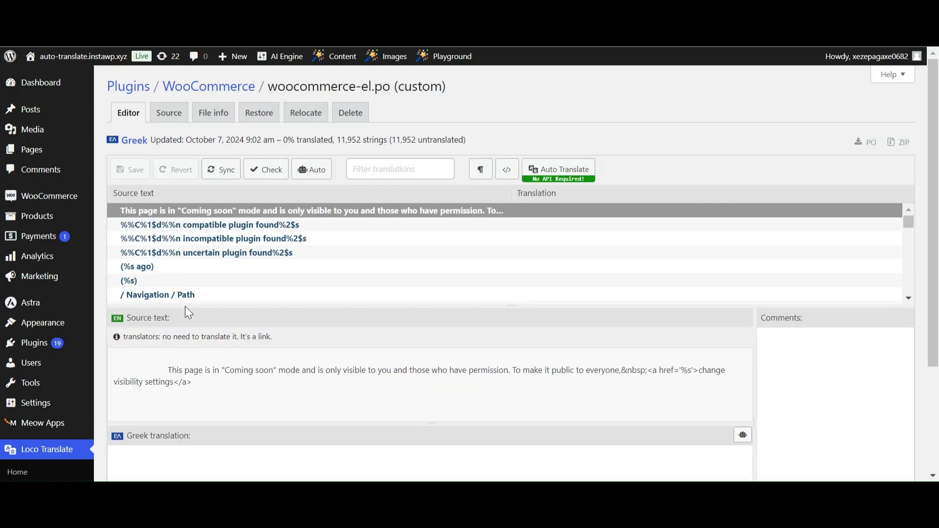
Start Auto Translate and choose Yandex Translate as the translation provider
left_click(556, 176)
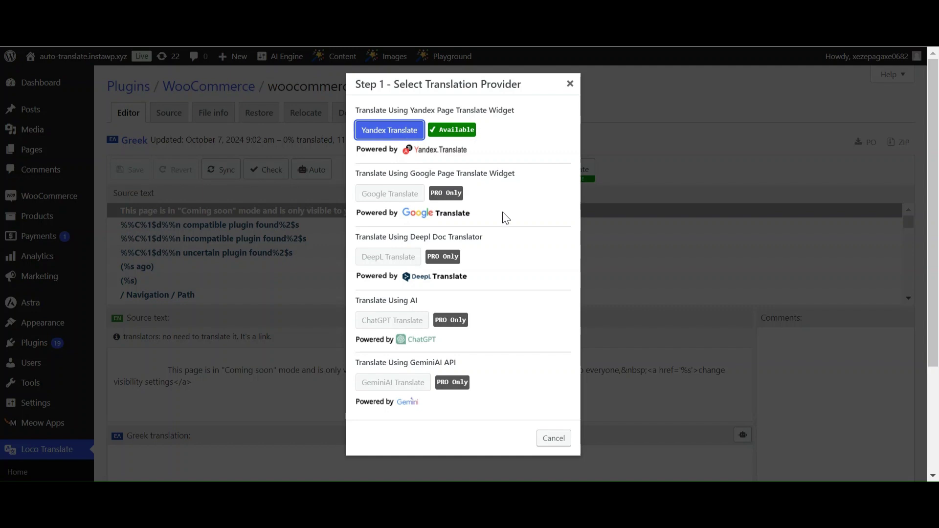
left_click(396, 134)
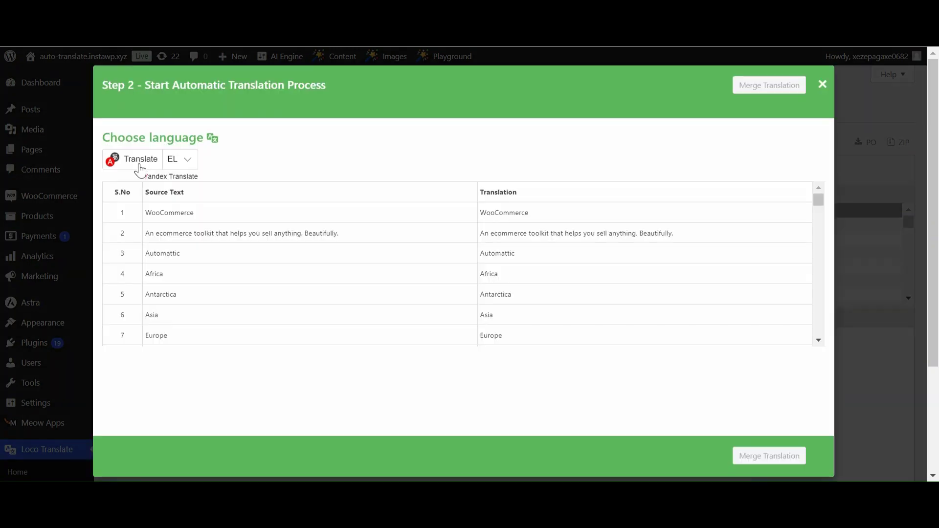
Machine-translate all WooCommerce strings into Greek (EL) with Yandex, then merge the translations
scroll(425, 252, "down", 3)
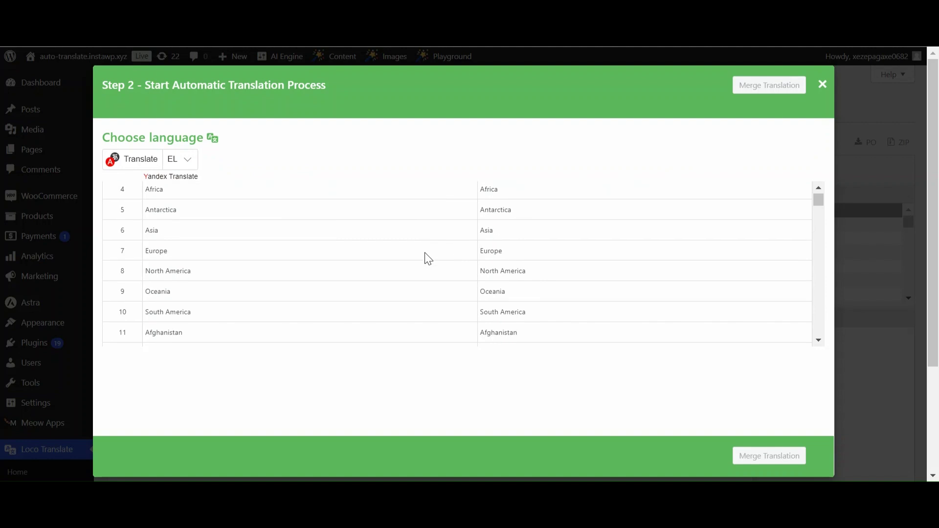
scroll(424, 254, "up", 3)
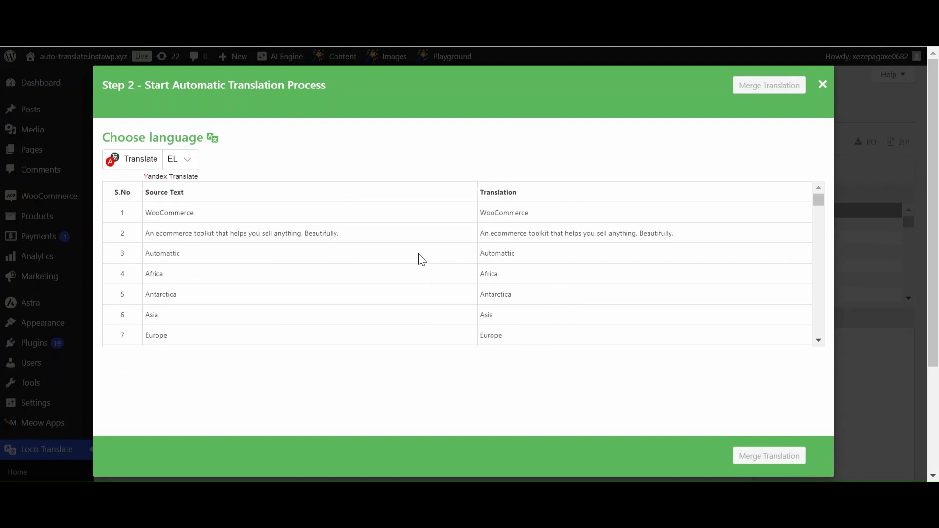
left_click(144, 160)
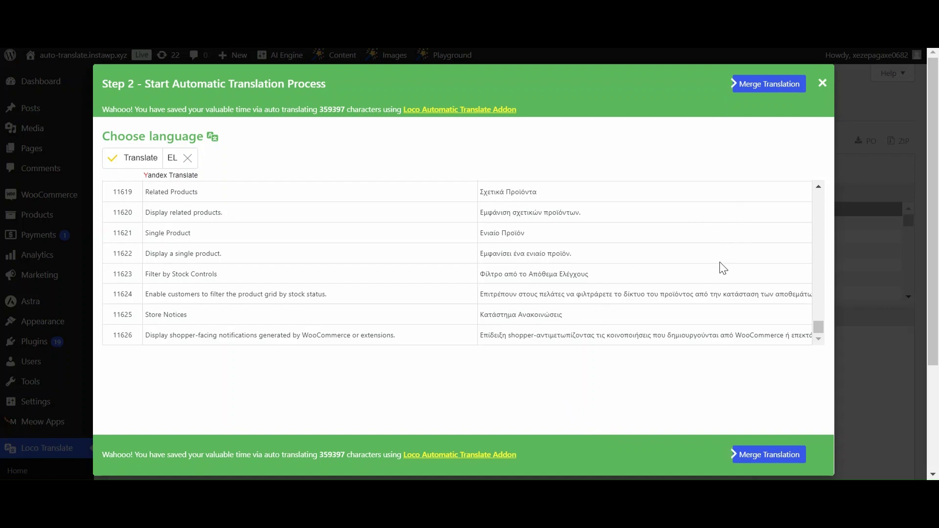
left_click(757, 84)
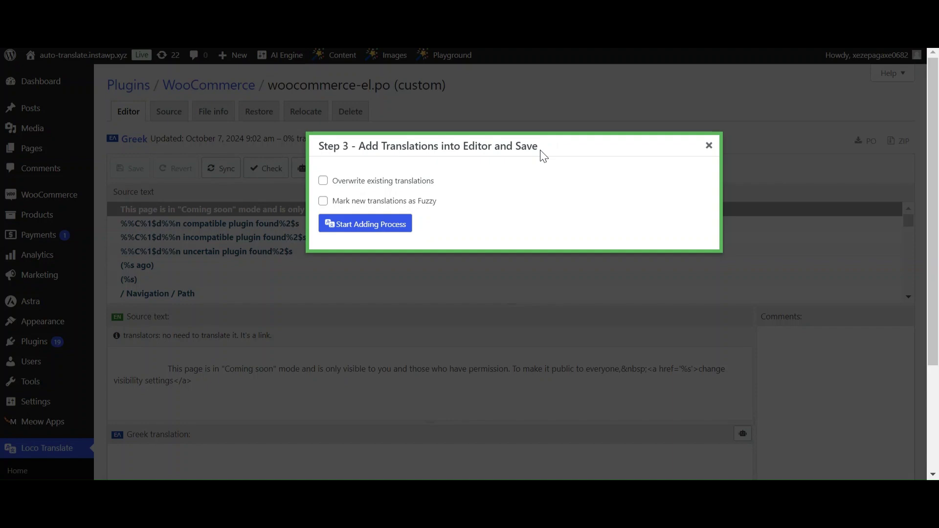
Start the adding process with the Step 3 checkboxes left unticked
left_click(370, 230)
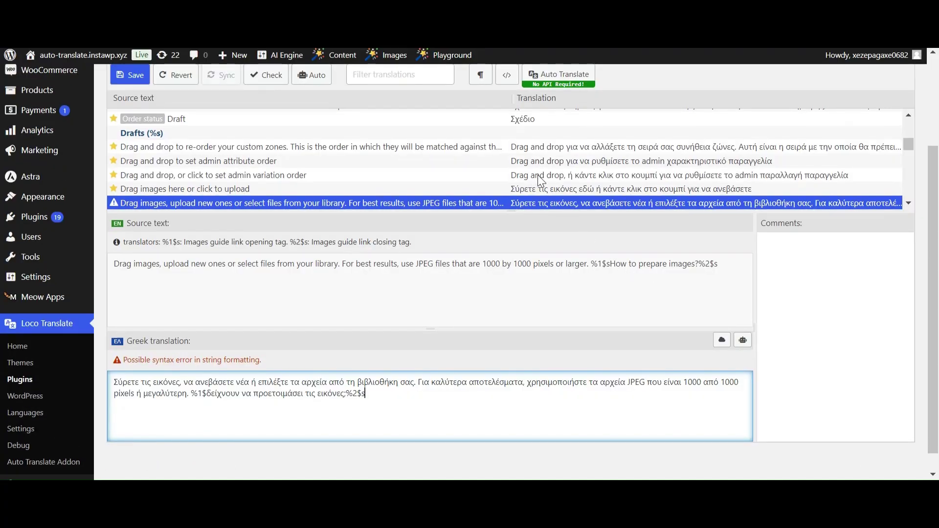
scroll(624, 171, "down", 5)
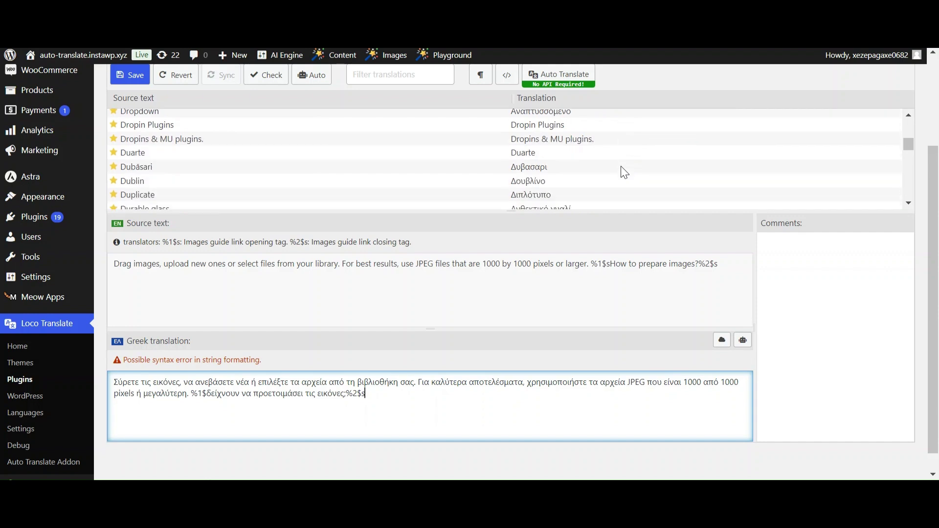
scroll(624, 173, "down", 2)
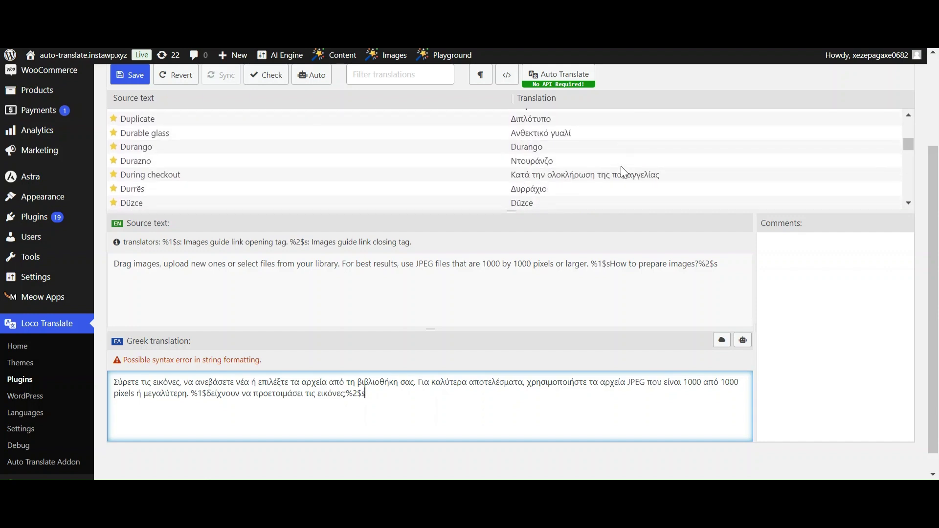
scroll(622, 167, "down", 2)
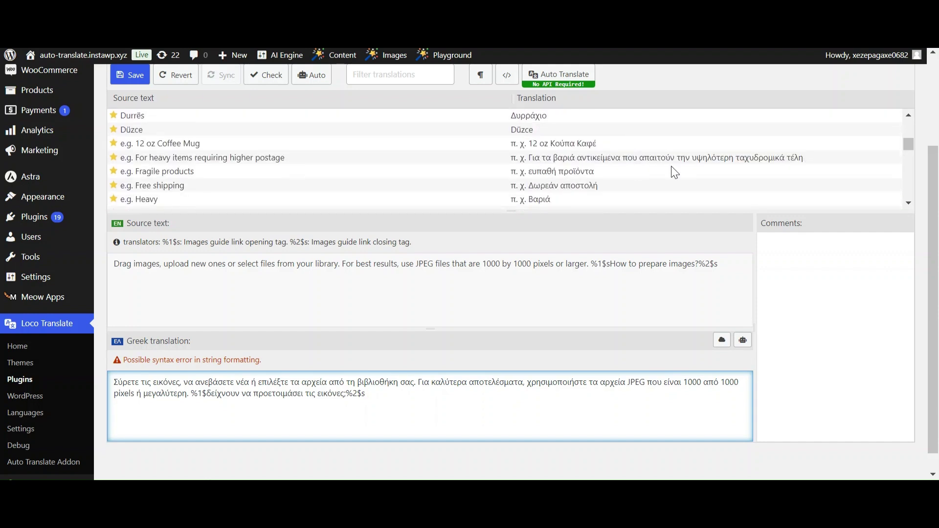
scroll(912, 195, "up", 2)
scroll(922, 195, "up", 2)
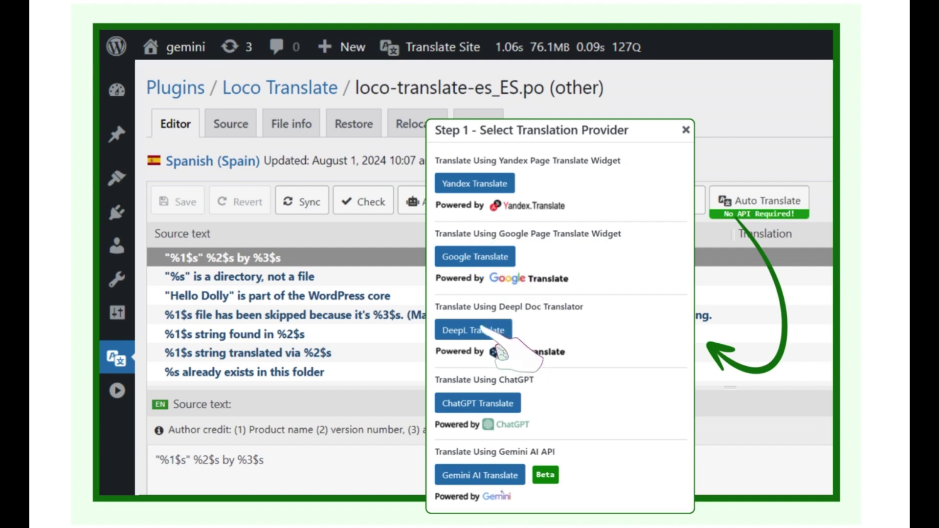
Step through the provider demo and scroll the addon's product page to the ChatGPT section
left_click(482, 328)
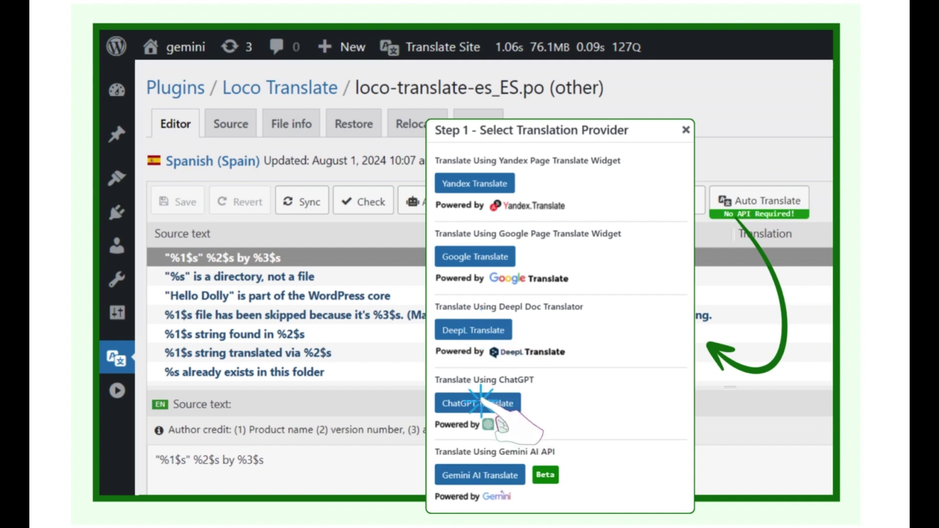
left_click(490, 398)
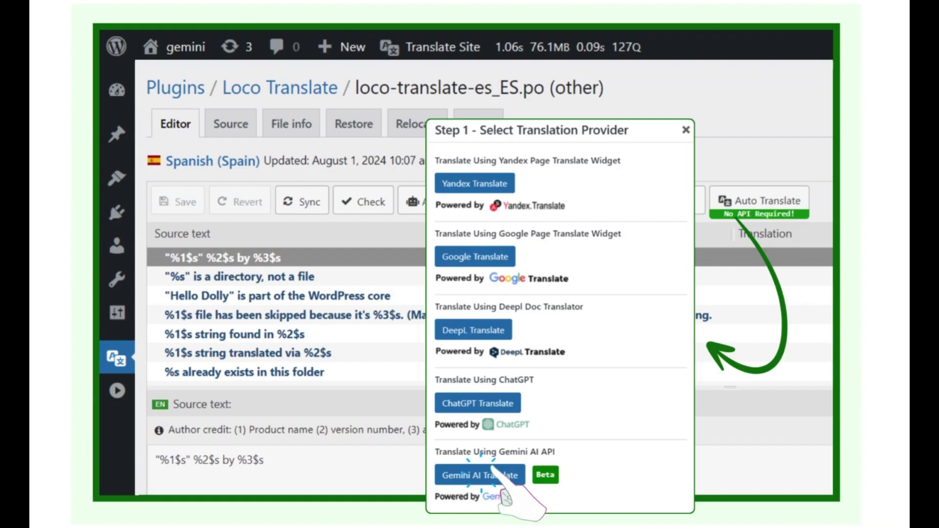
left_click(483, 472)
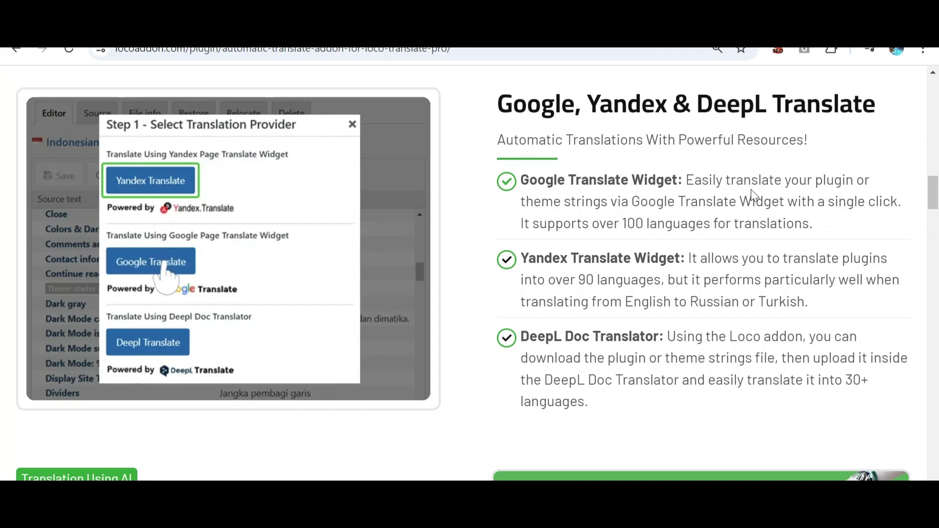
scroll(750, 190, "down", 5)
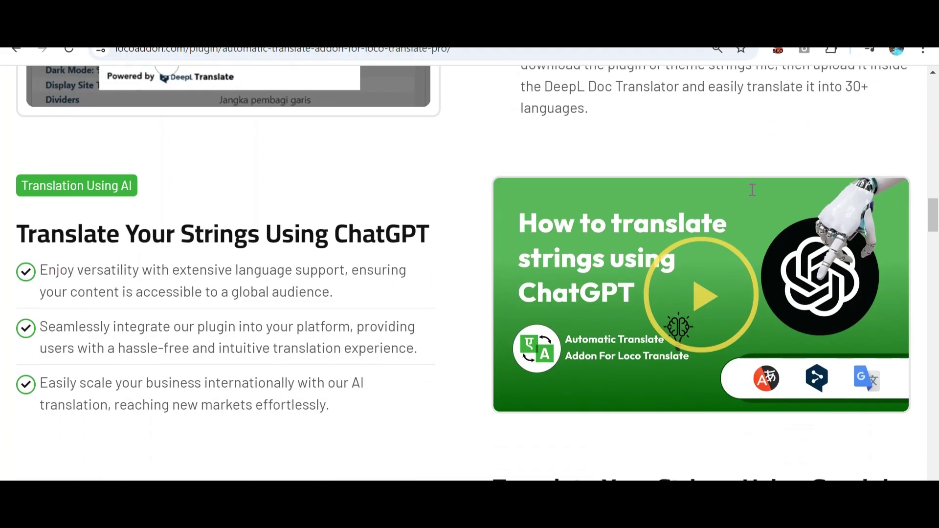
scroll(753, 190, "down", 2)
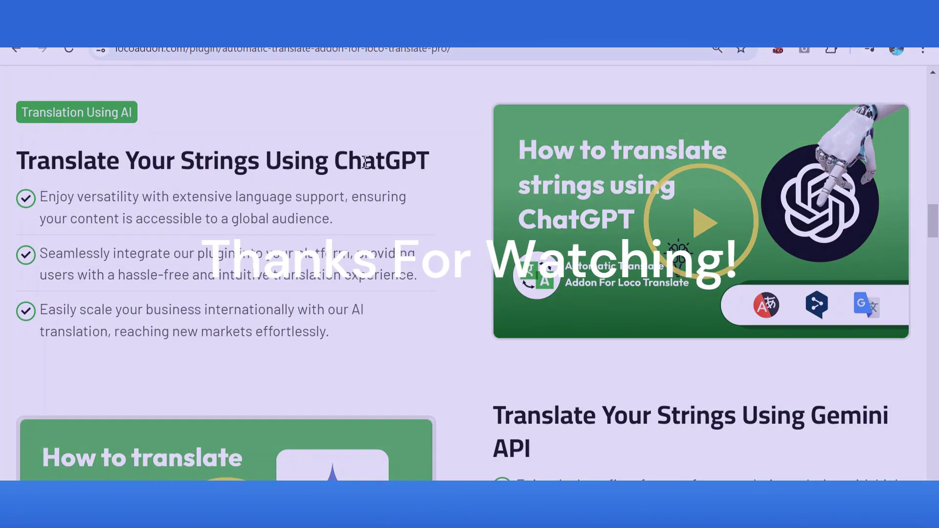